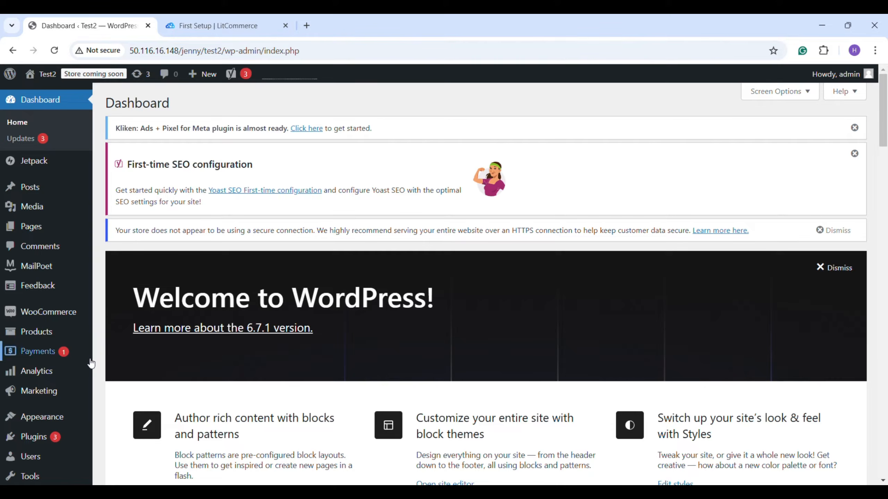
Find the plugin "LitCommerce: Multi-channel Selling Tool For WooCommerce" among the new WordPress plugins, then install and activate it.
mouse_move(50, 440)
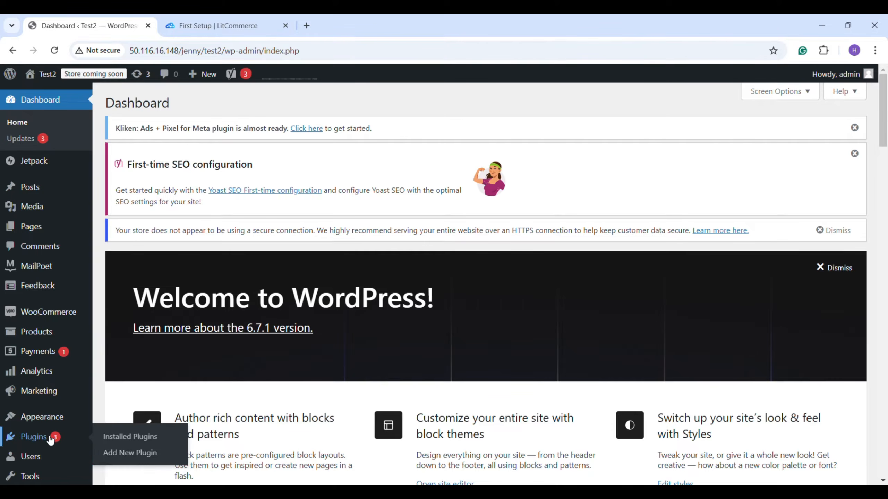
click(122, 453)
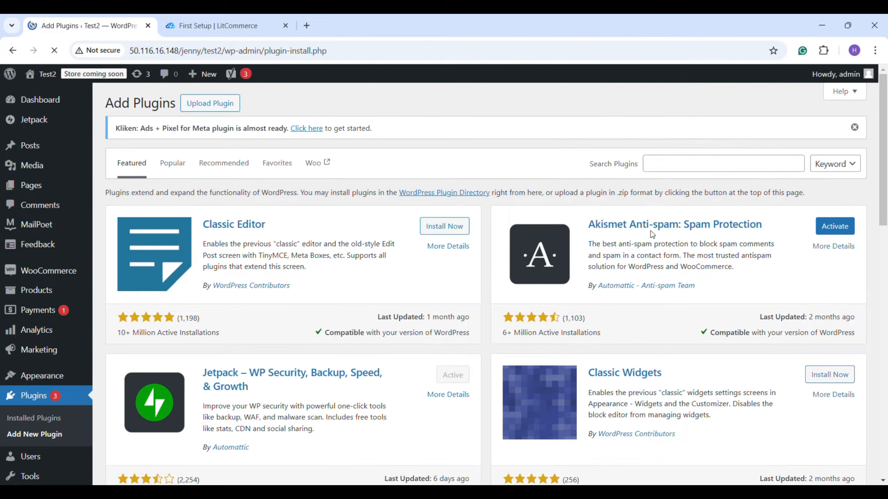
click(665, 168)
text(LitCo)
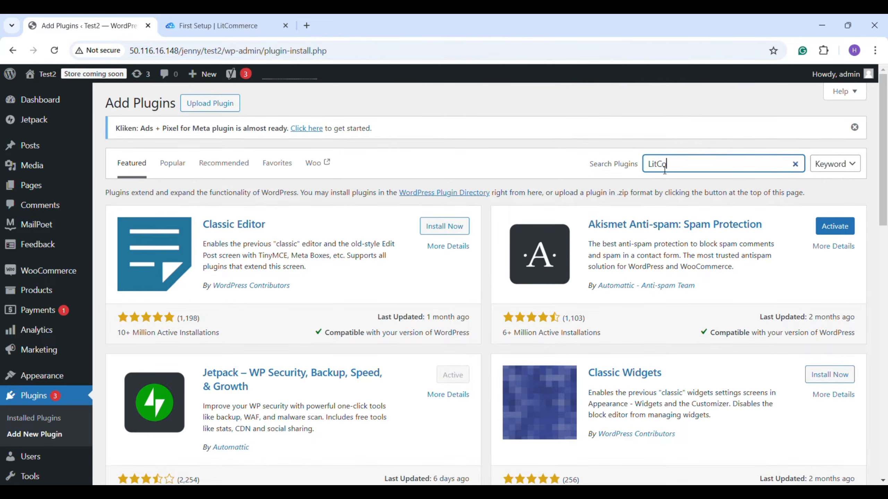
text(mmerce)
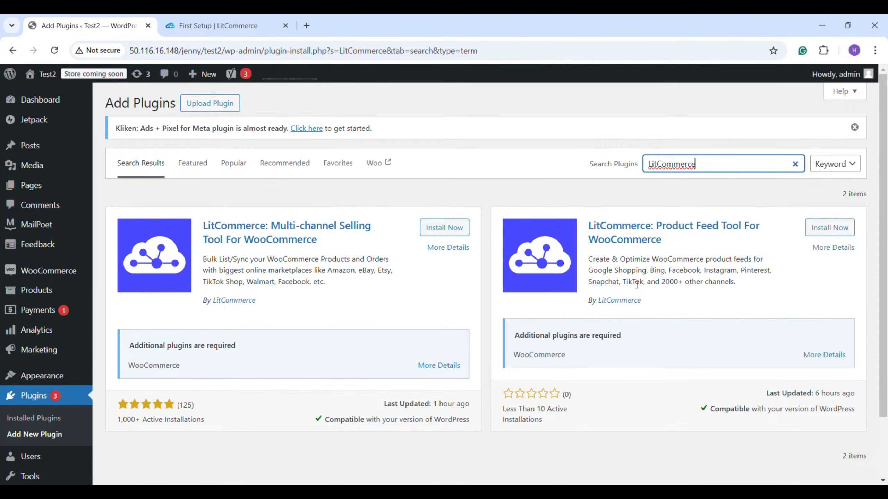
click(453, 229)
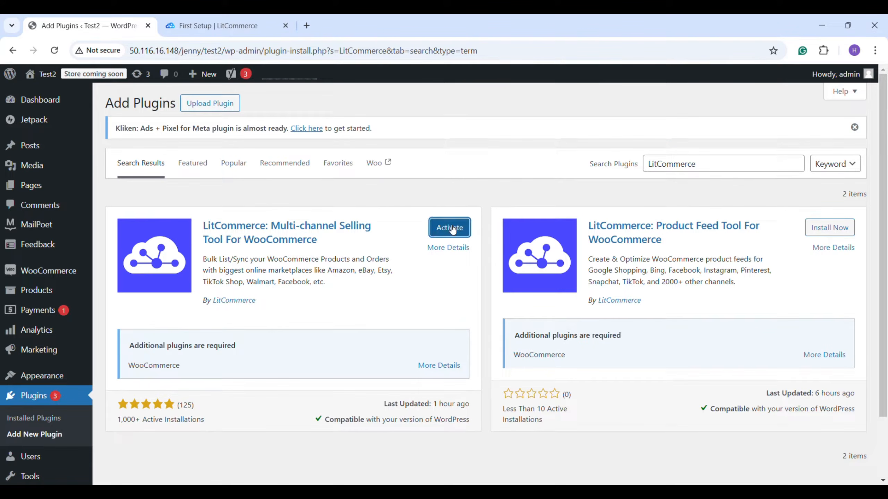
click(451, 228)
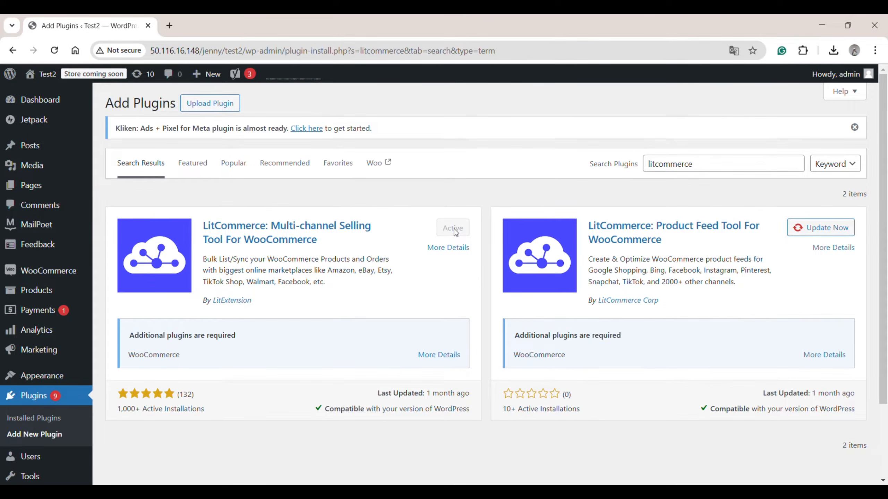
Open the LitCommerce marketplace integration page in WordPress and reconnect the site to LitCommerce as the main store.
scroll(55, 398, down, 2)
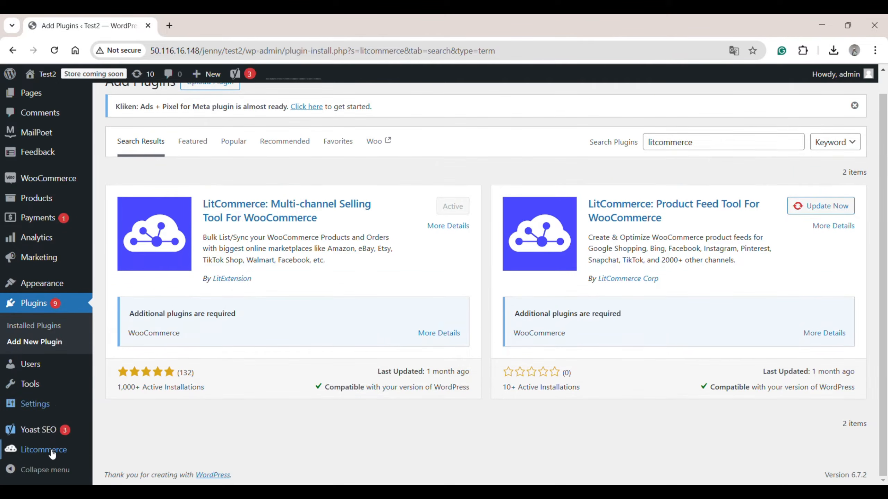
mouse_move(51, 456)
click(134, 406)
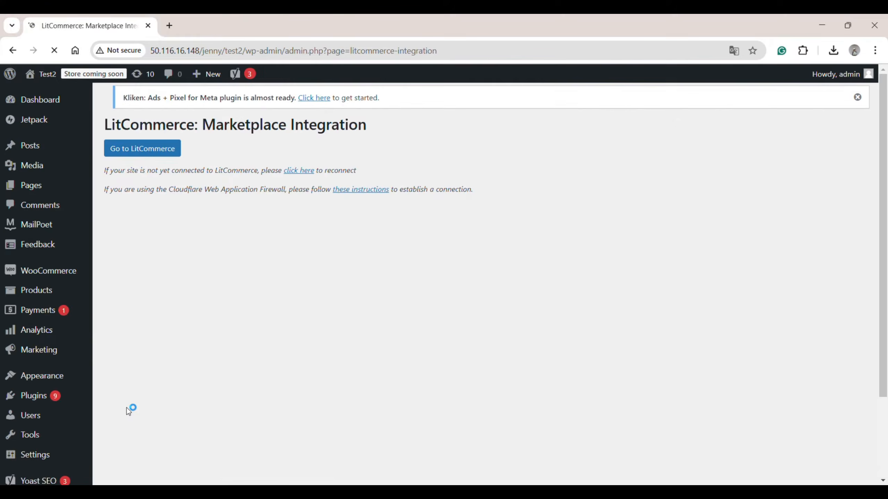
click(300, 173)
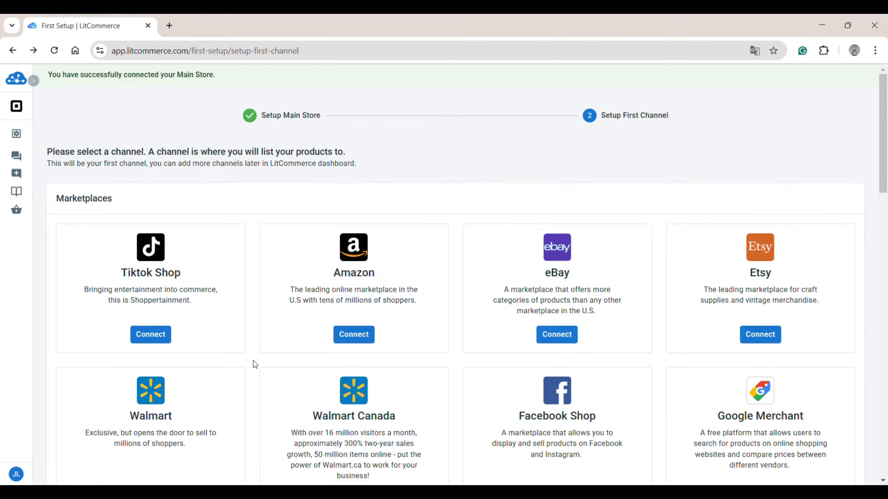
Set up TikTok Shop as the first channel, named "TikTok Shop" with region Europe & Asia, and start connecting the account.
click(147, 337)
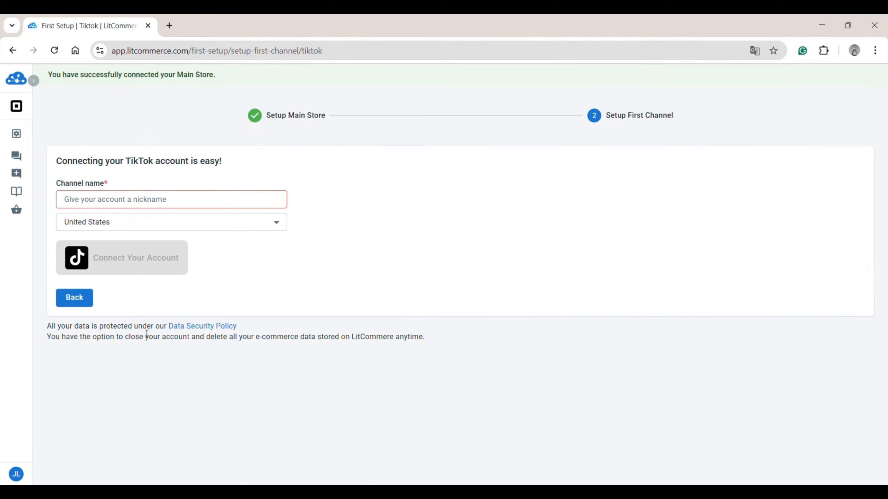
click(139, 200)
text(TikTok Shop)
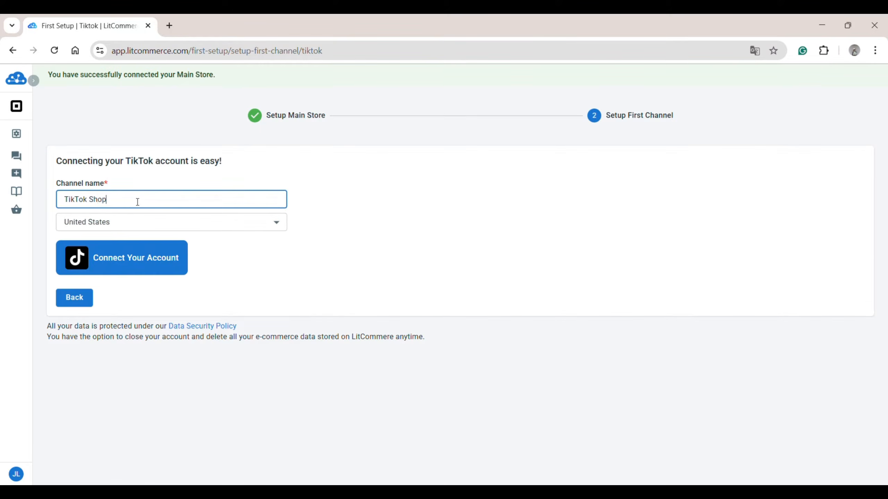
click(113, 225)
click(153, 248)
click(145, 258)
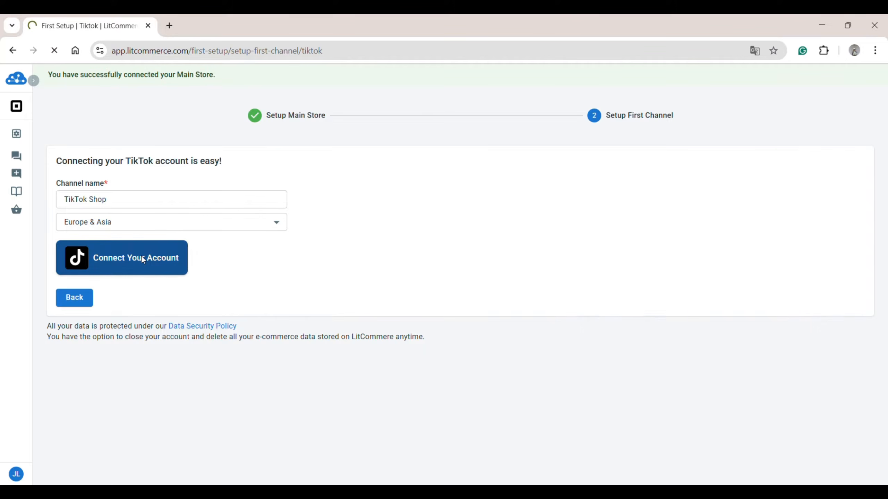
Authorize LitCommerce in the TikTok Shop Seller Center, acknowledging the data sharing terms, and finish the channel connection.
click(356, 315)
scroll(561, 342, down, 1)
click(561, 342)
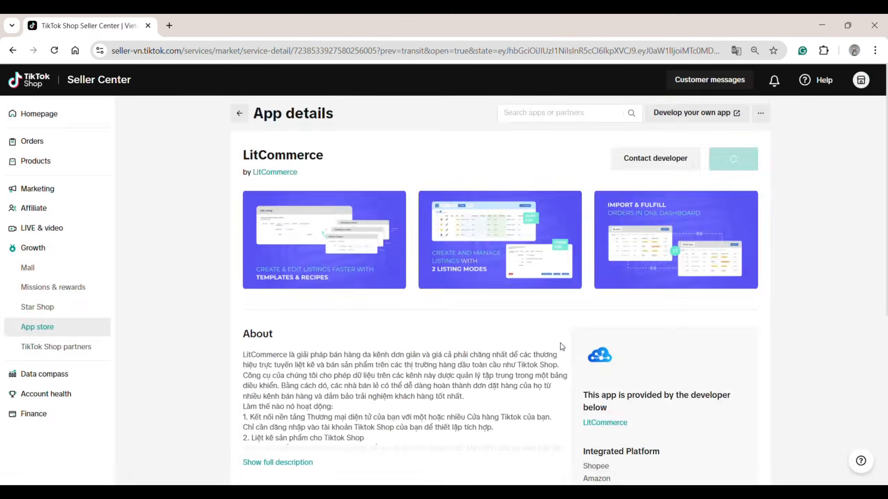
scroll(566, 329, down, 1)
click(561, 420)
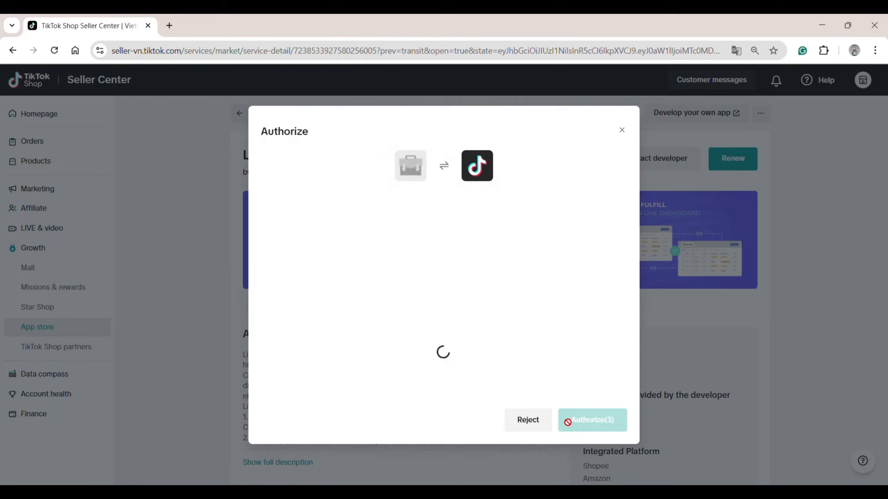
scroll(586, 371, down, 5)
click(265, 343)
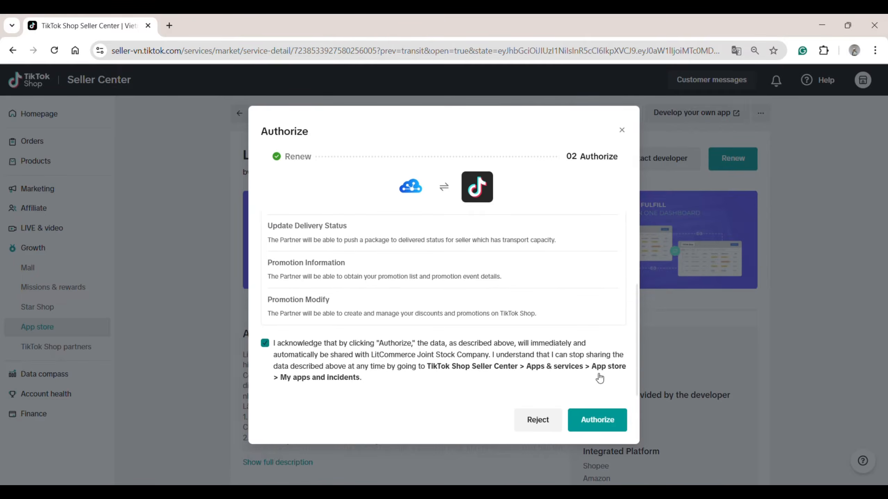
click(606, 422)
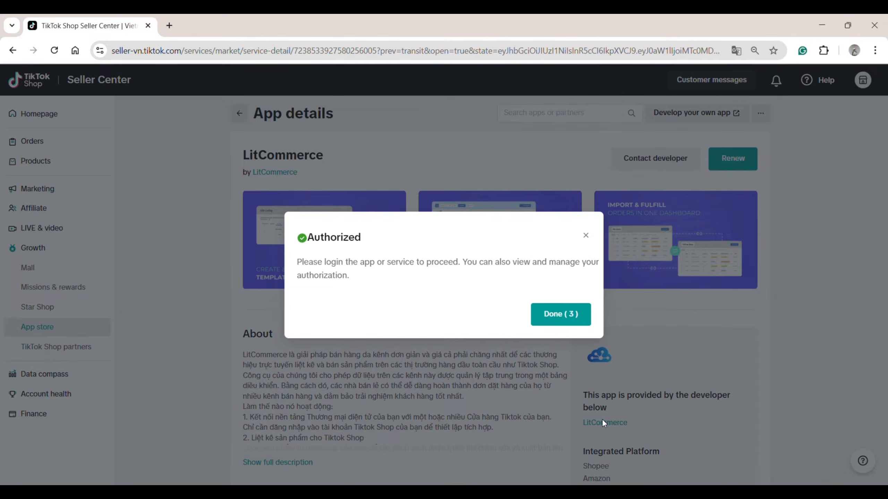
click(564, 315)
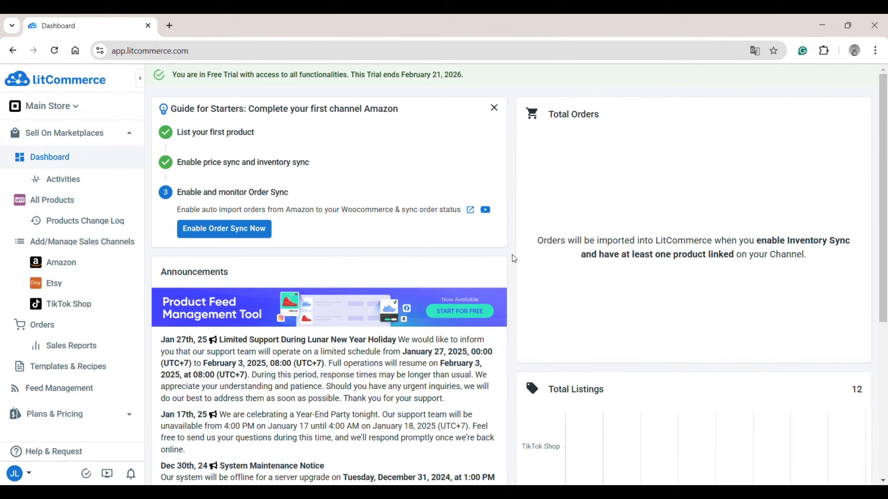
Add the products Canon EOS M Series and Nikon D60 update to the TikTok Shop channel as draft listings.
click(89, 203)
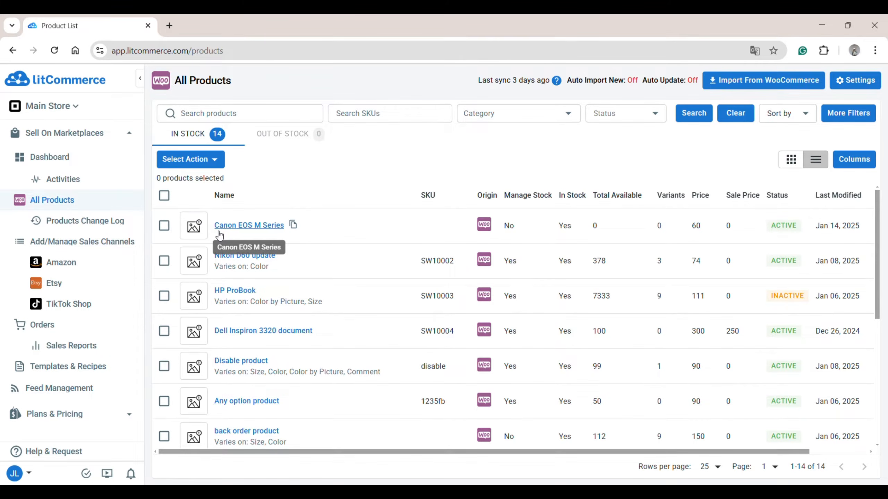
click(164, 225)
click(169, 265)
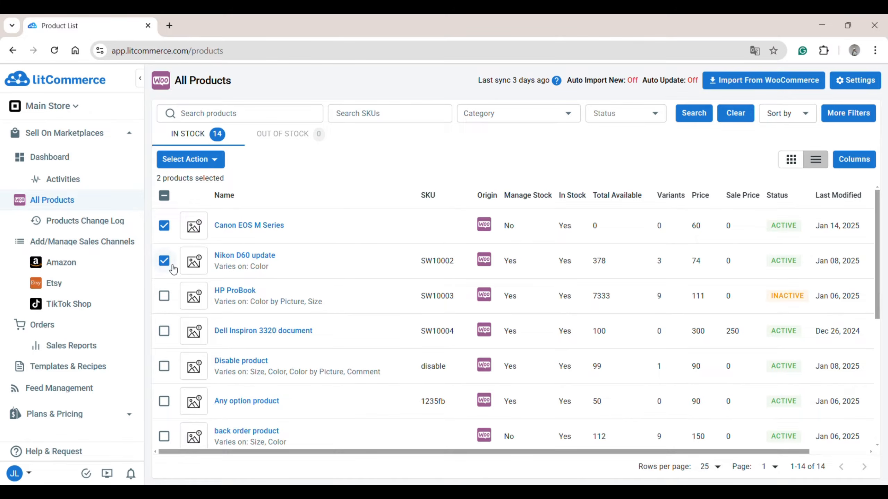
click(197, 159)
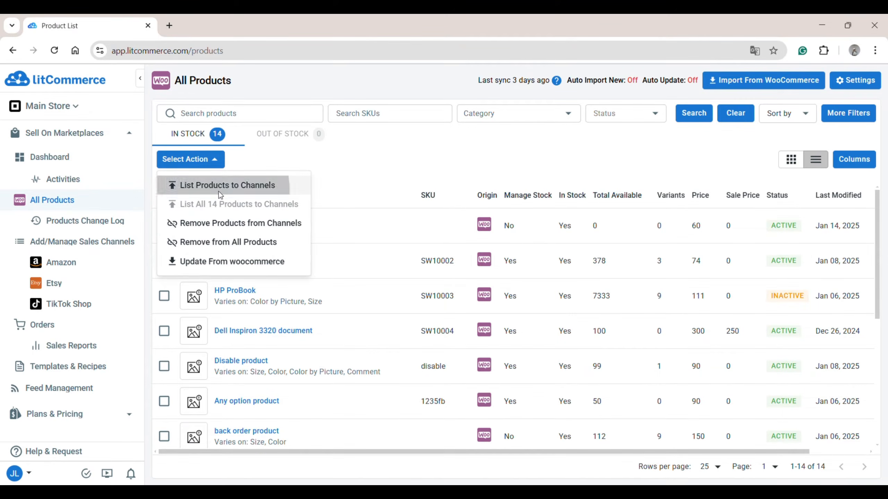
click(222, 193)
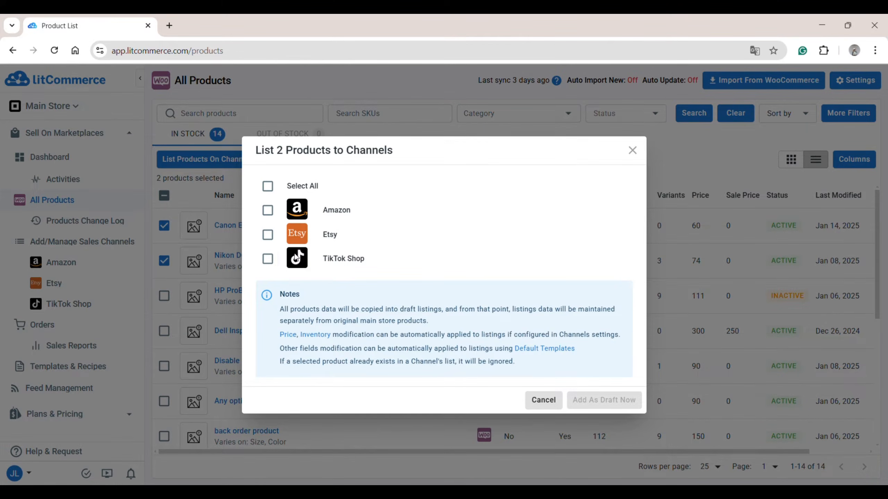
click(268, 259)
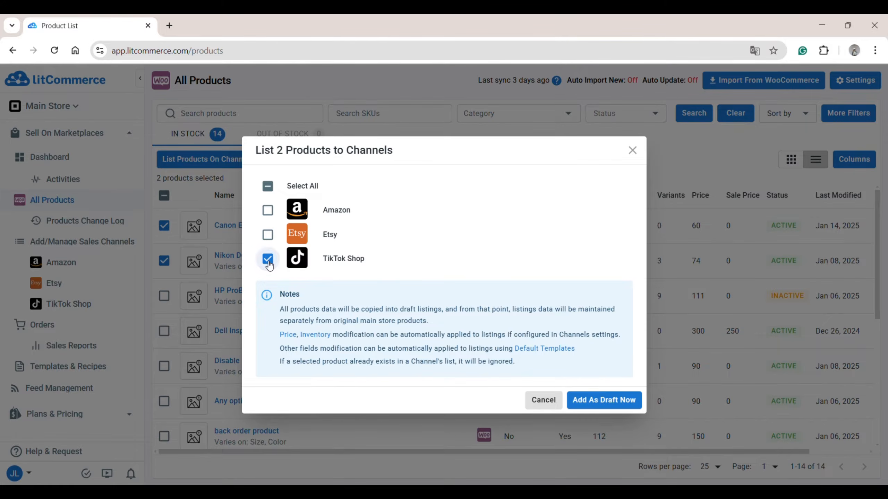
click(582, 401)
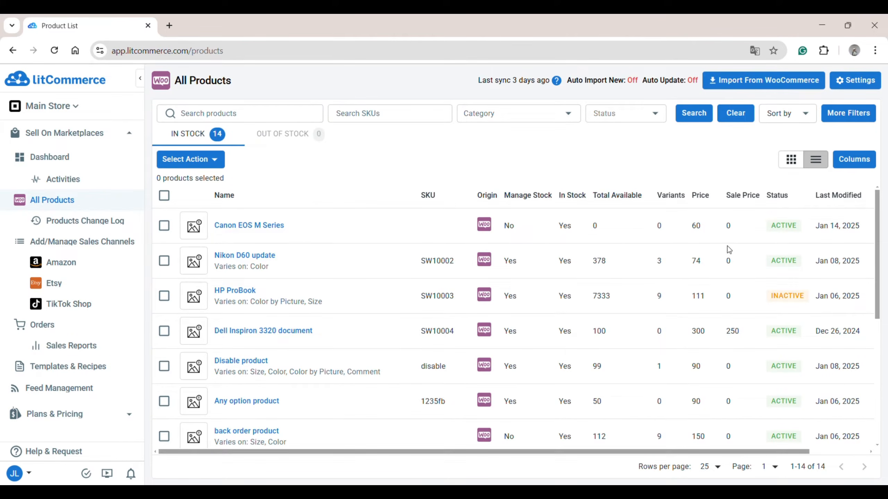
In the Canon EOS M Series draft on TikTok Shop, search "Camera" and set the primary category to Phones & Electronics > Cameras & Photography > DSLRs.
click(105, 310)
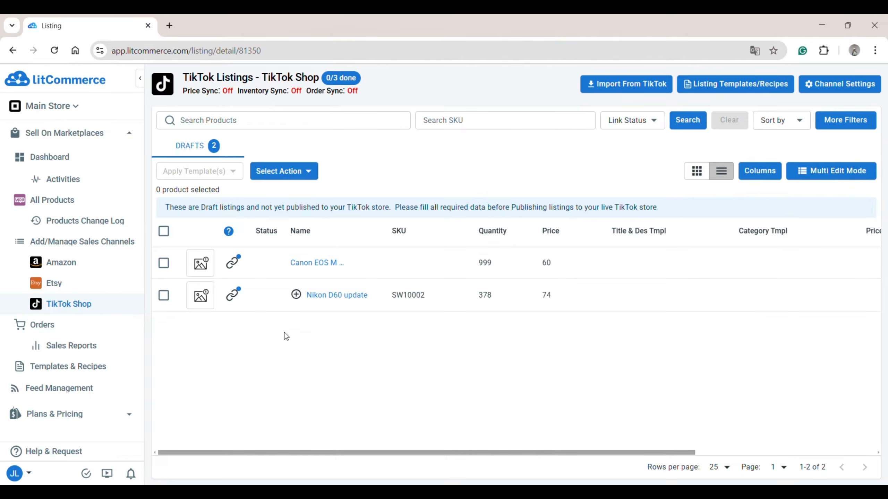
click(313, 262)
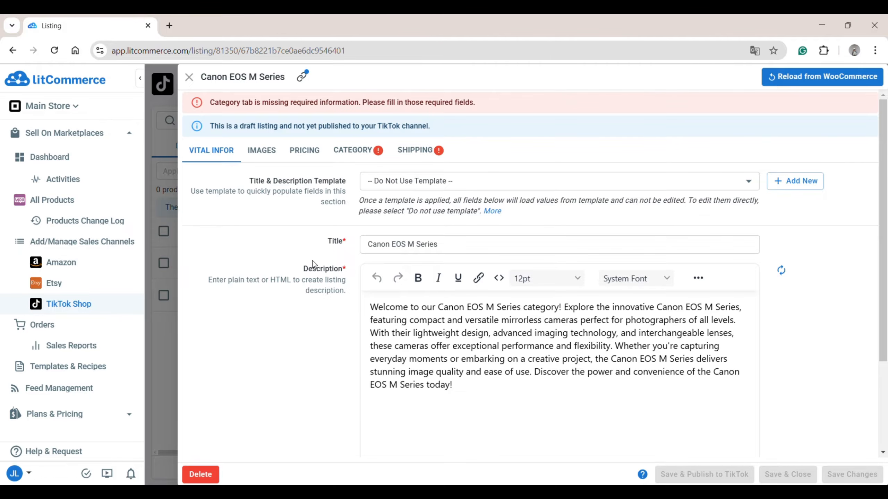
click(267, 154)
click(301, 155)
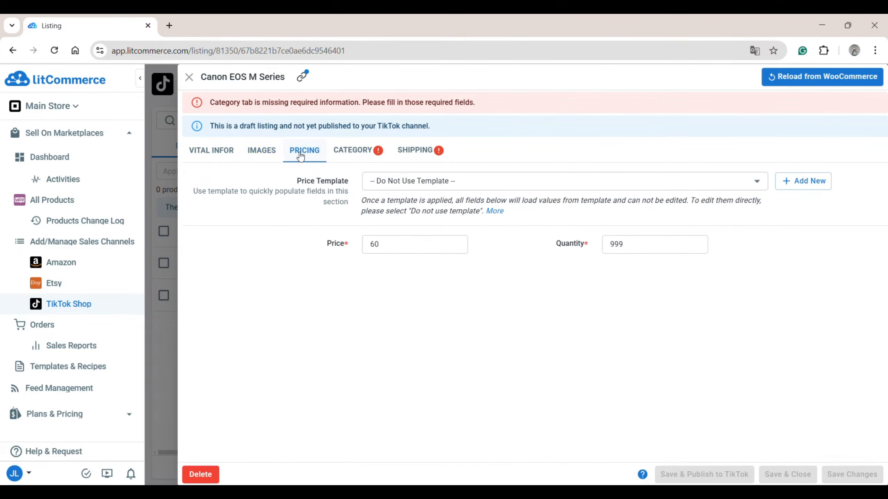
click(341, 150)
click(416, 296)
text(Camera)
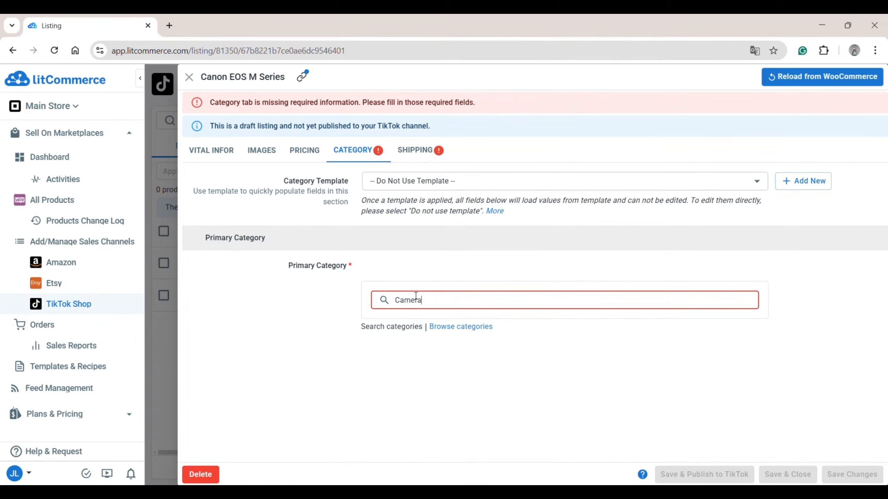
click(507, 388)
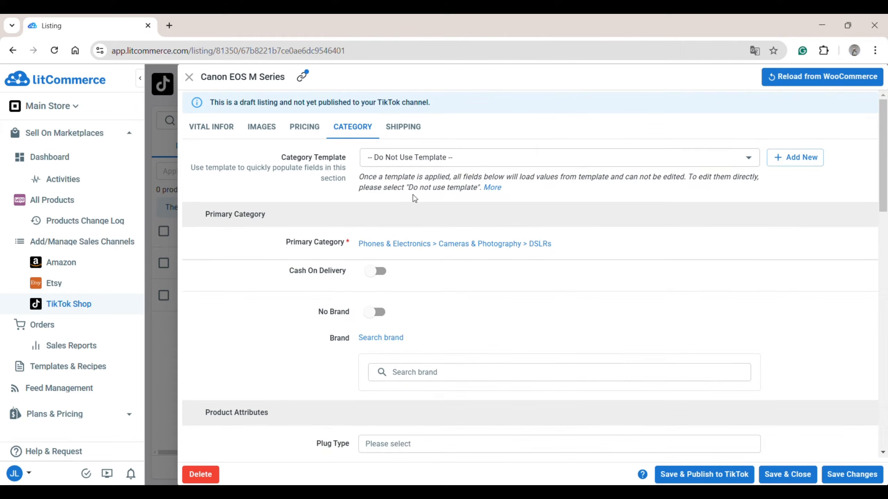
Check the shipping details of the Canon EOS M Series listing, then save and publish it to TikTok and close it.
click(413, 130)
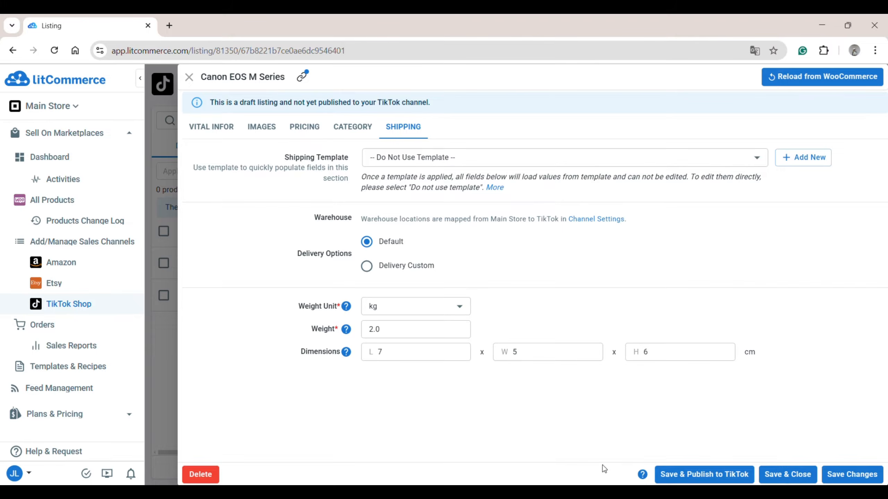
click(688, 477)
click(189, 76)
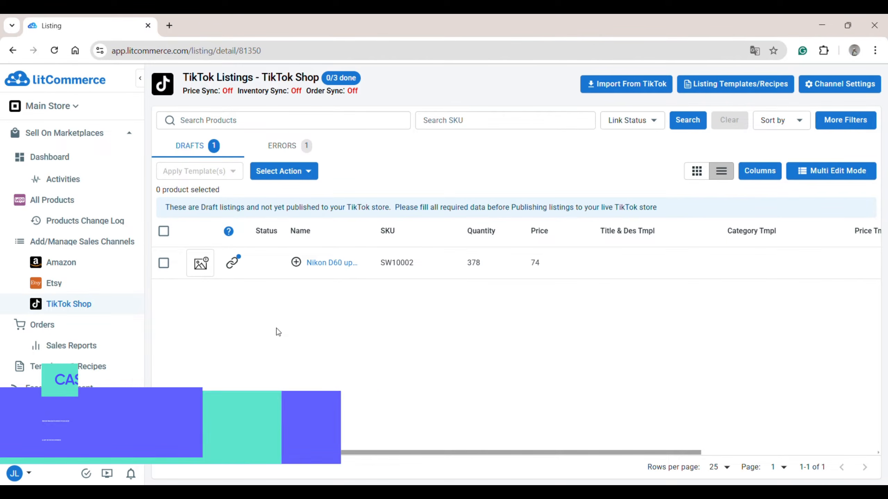
Import all existing TikTok Shop listings with auto-link enabled and re-import of deleted products off.
click(617, 91)
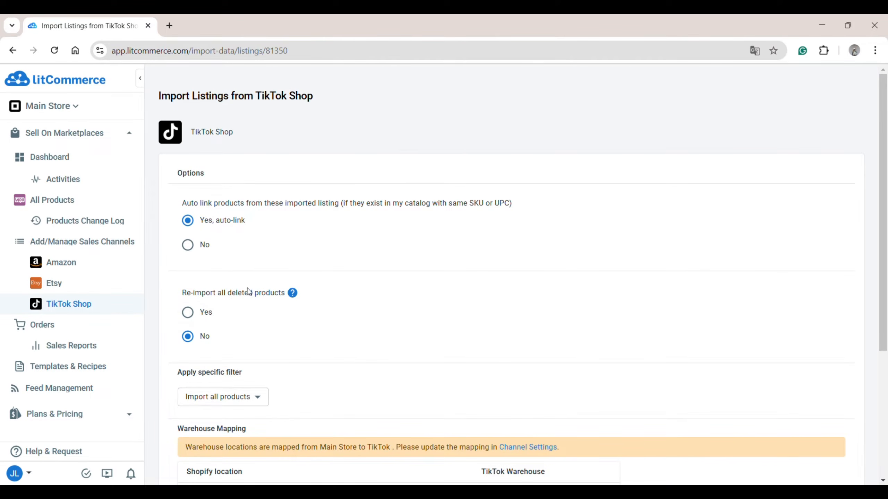
scroll(235, 348, down, 2)
scroll(236, 354, down, 2)
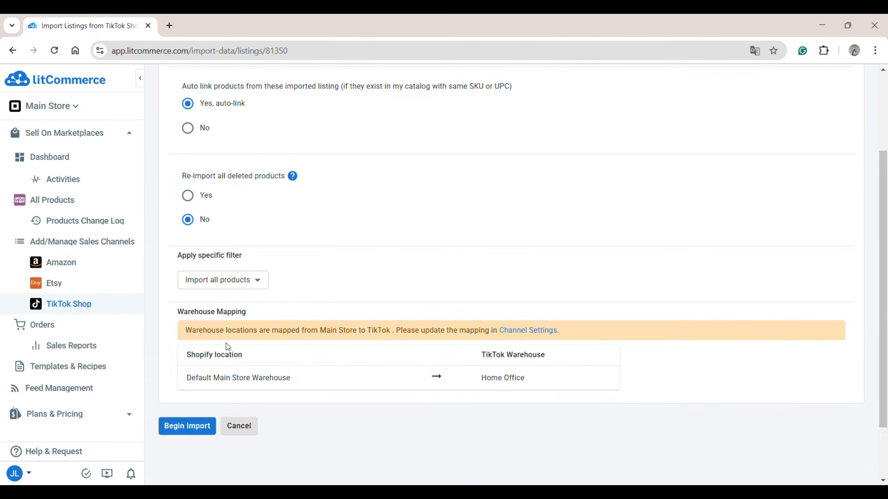
click(199, 426)
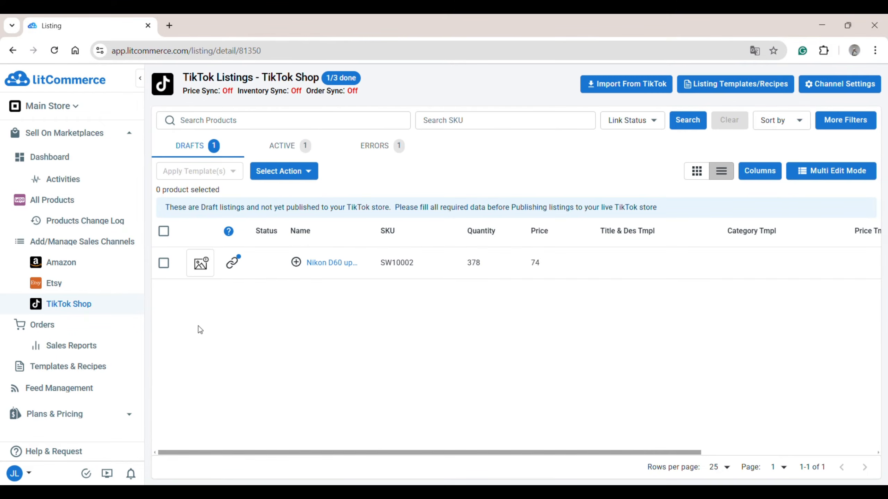
Create the active Womens Satin Silky Pajama Set TikTok listing as a product on WooCommerce and look for it in All Products.
click(287, 149)
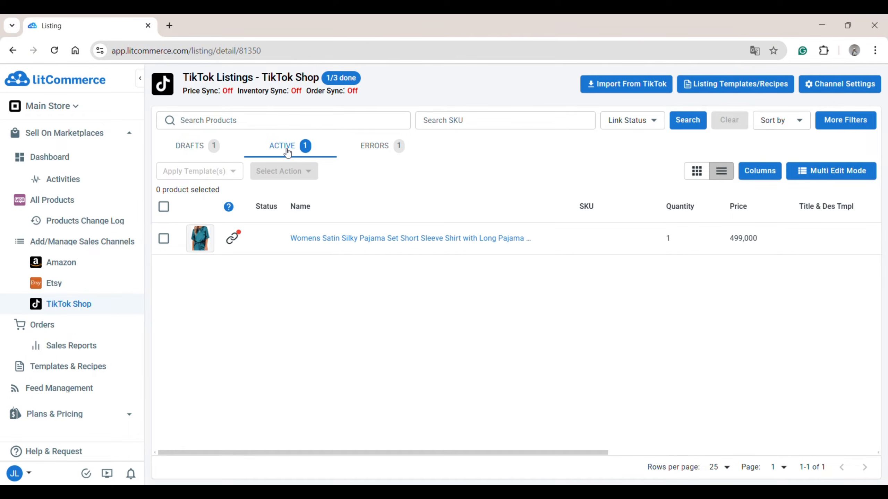
click(167, 238)
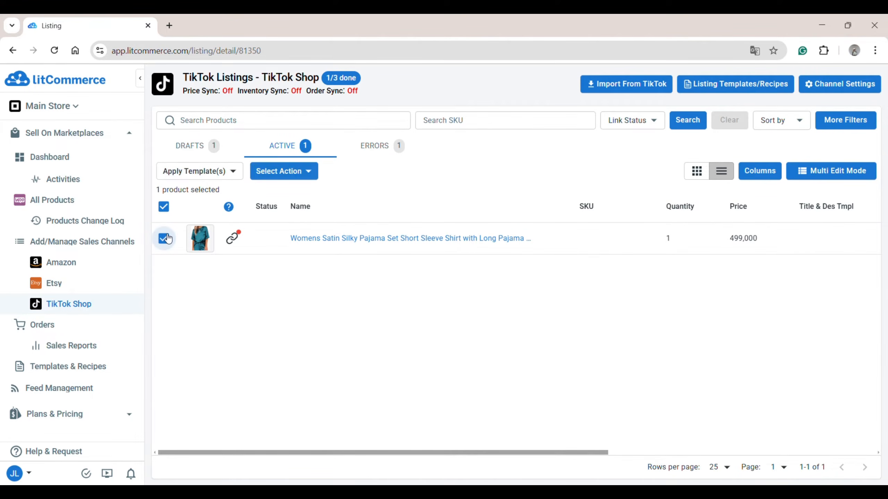
click(275, 172)
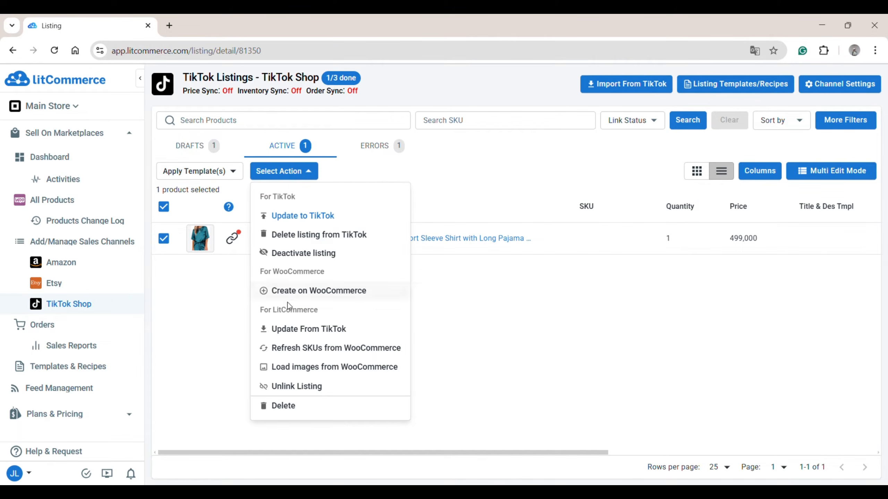
click(293, 294)
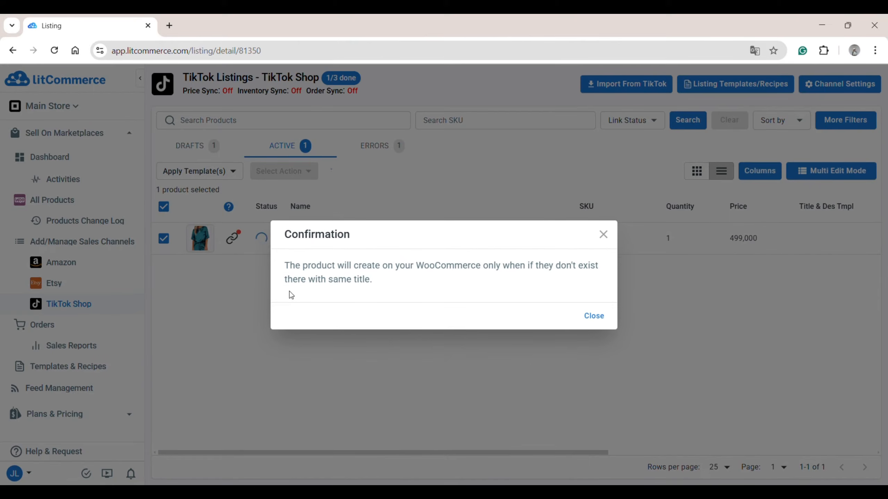
click(589, 316)
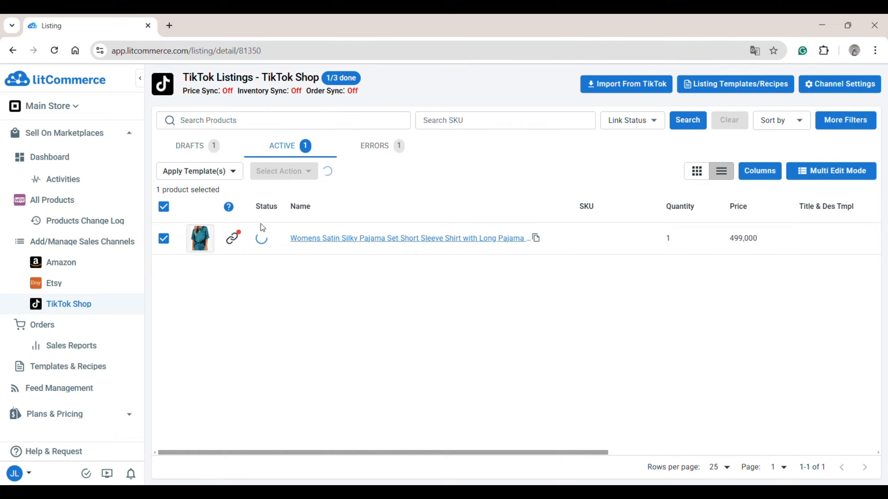
click(52, 200)
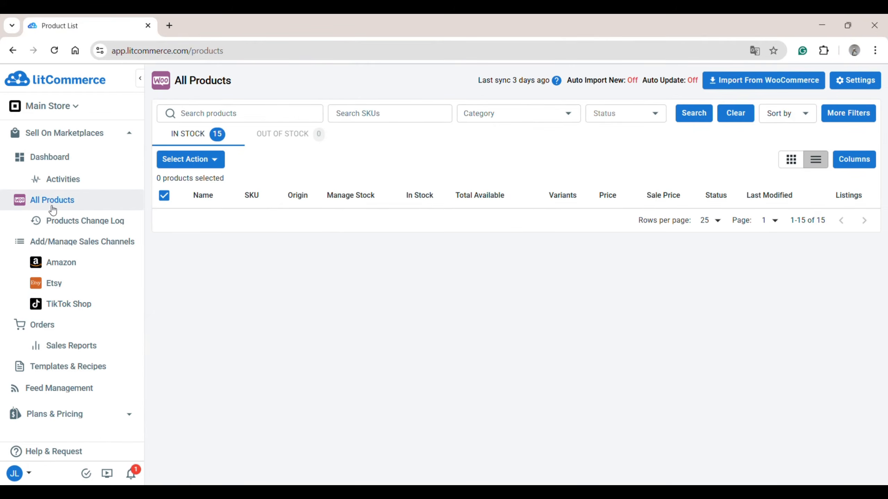
scroll(281, 367, down, 5)
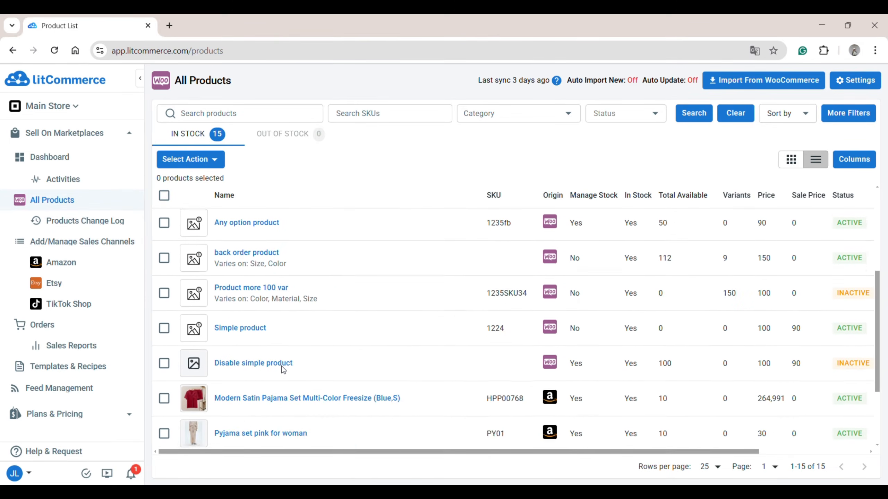
scroll(283, 370, down, 3)
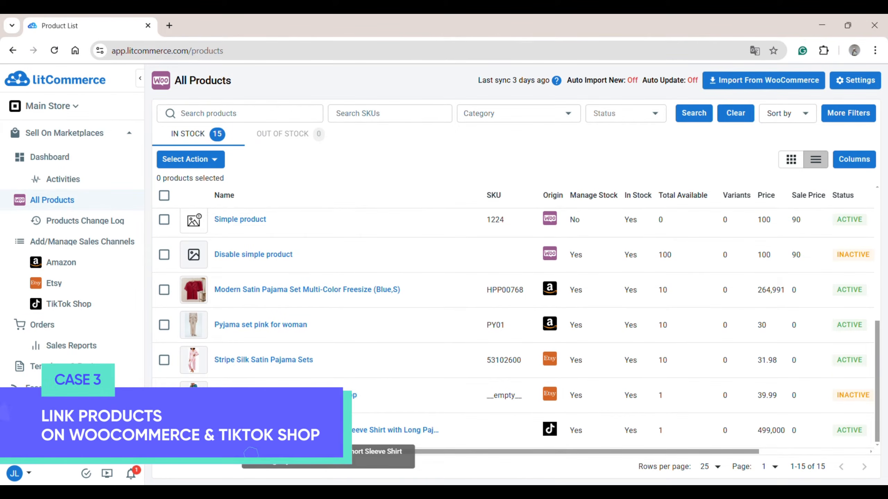
Link the active Womens Satin Silky Pajama Set TikTok listing to the existing store product with the same title.
click(85, 307)
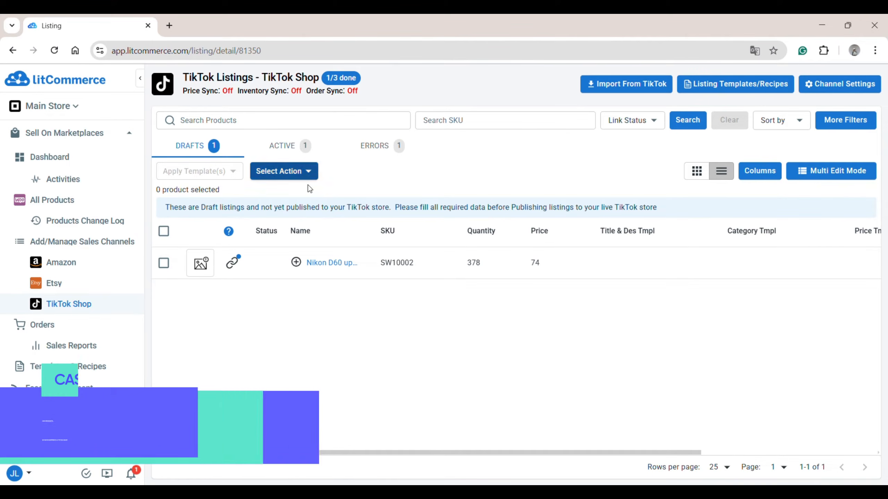
click(390, 148)
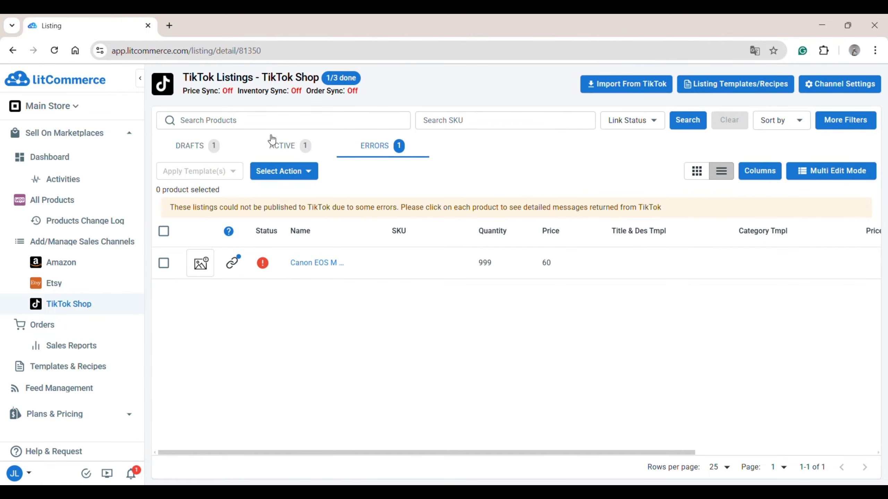
click(276, 147)
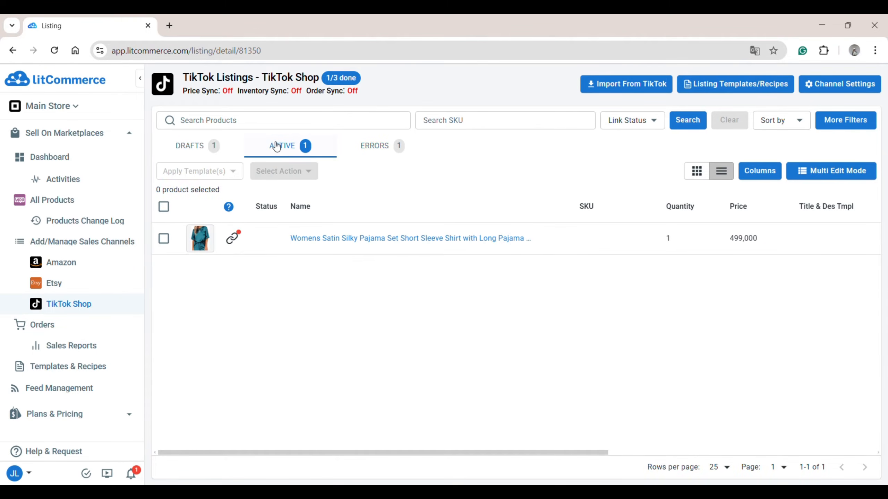
click(238, 237)
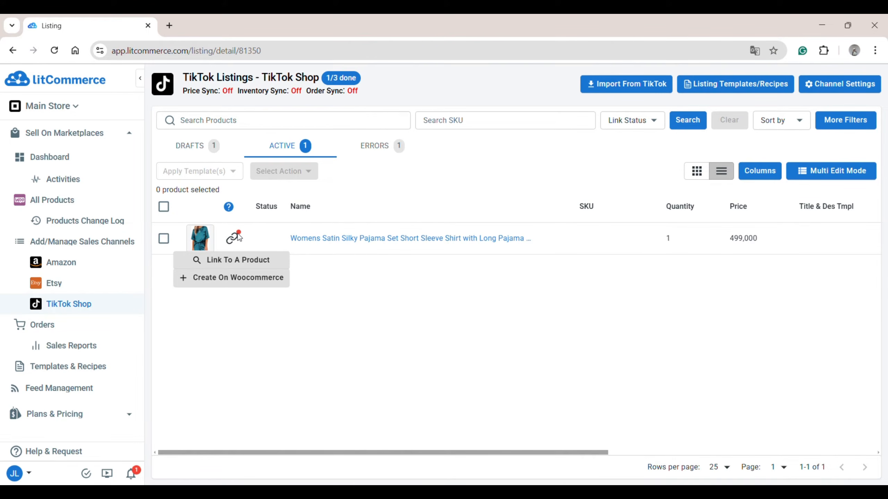
click(248, 259)
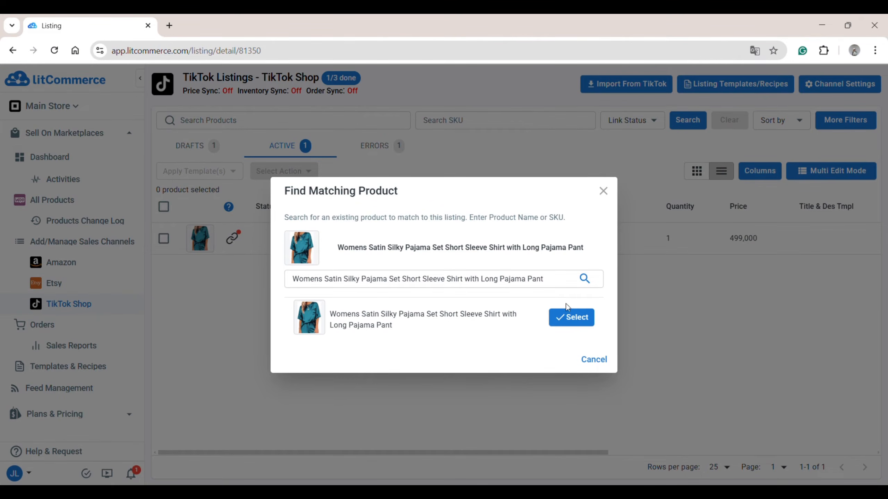
click(574, 323)
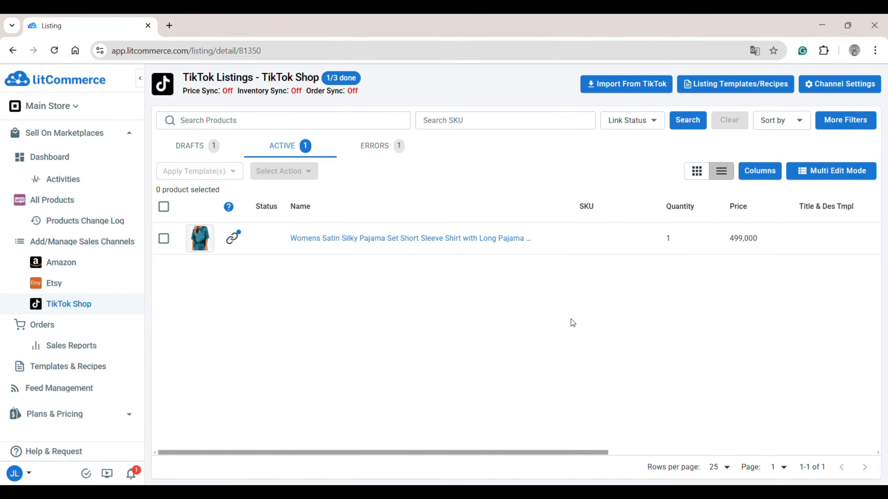
Enable Price Sync in the TikTok Shop channel settings and set the price adjustment to increase by a fixed amount of 2.
click(826, 83)
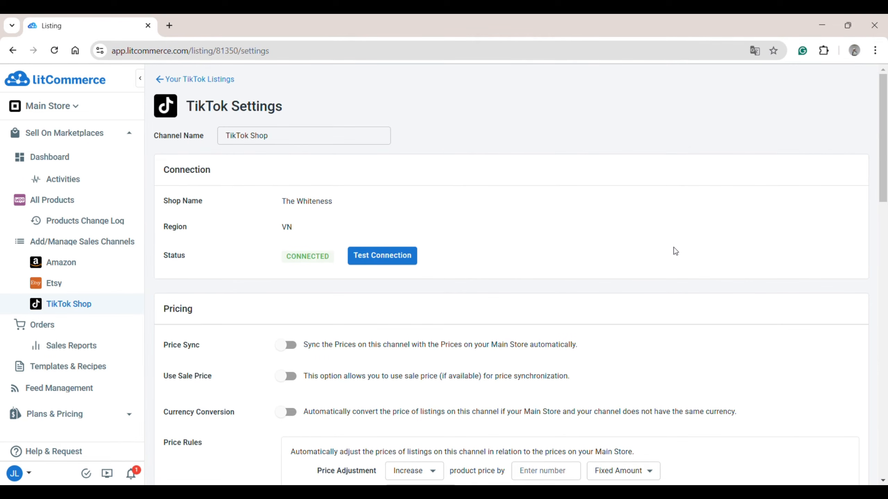
scroll(673, 248, down, 5)
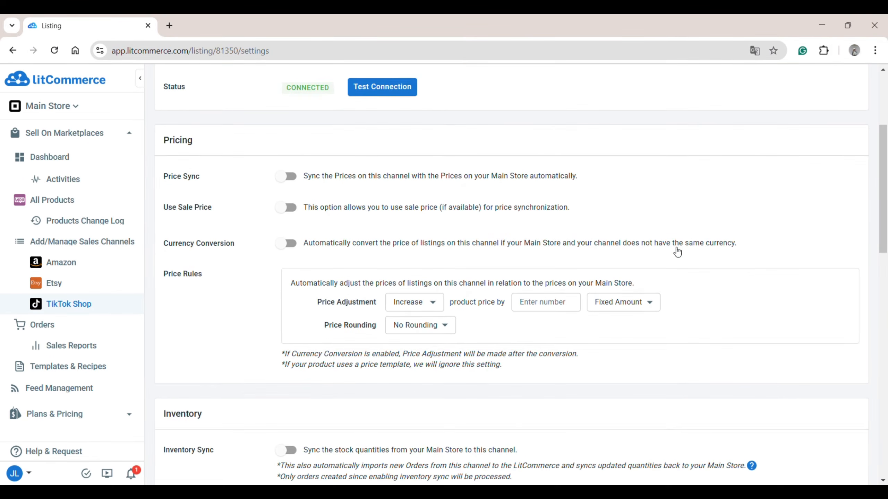
click(293, 178)
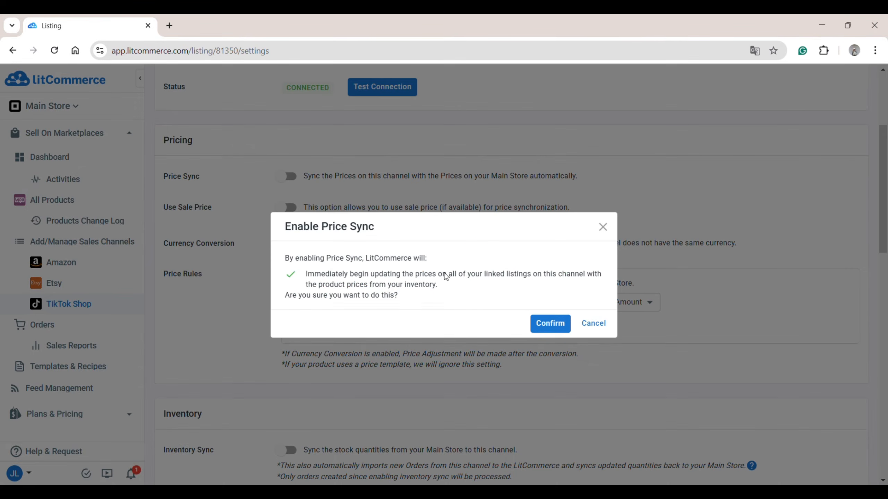
click(545, 324)
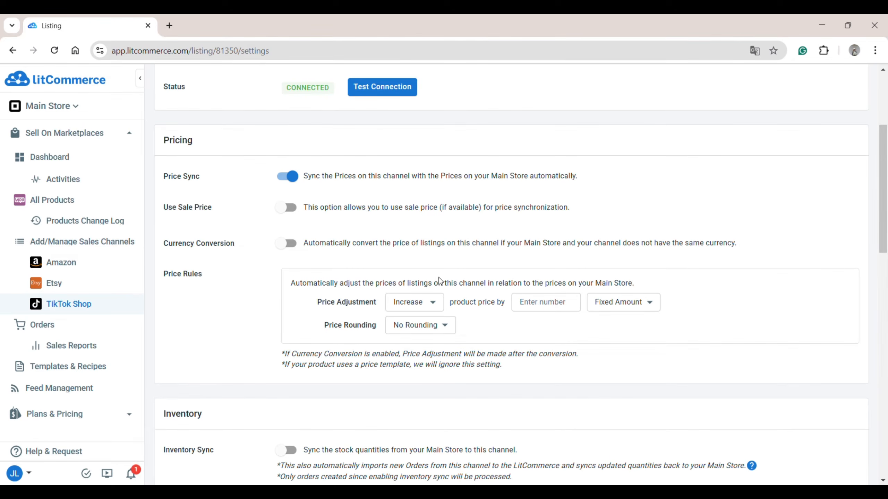
click(519, 302)
text(2)
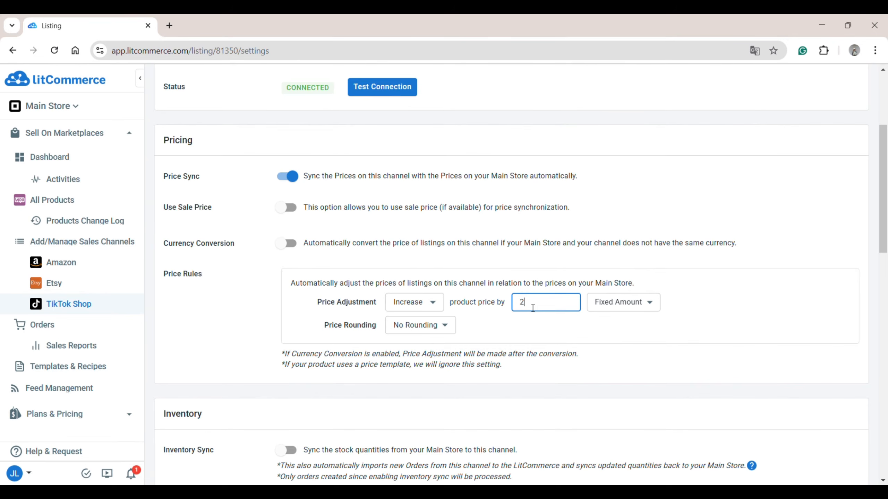
Enable Inventory Sync for the TikTok Shop channel and check the percentage of available inventory used.
scroll(509, 356, down, 8)
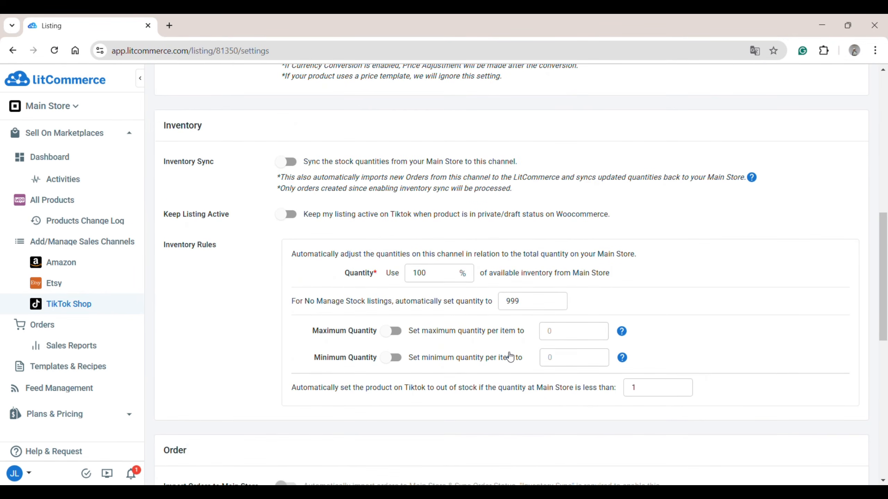
click(290, 164)
click(545, 329)
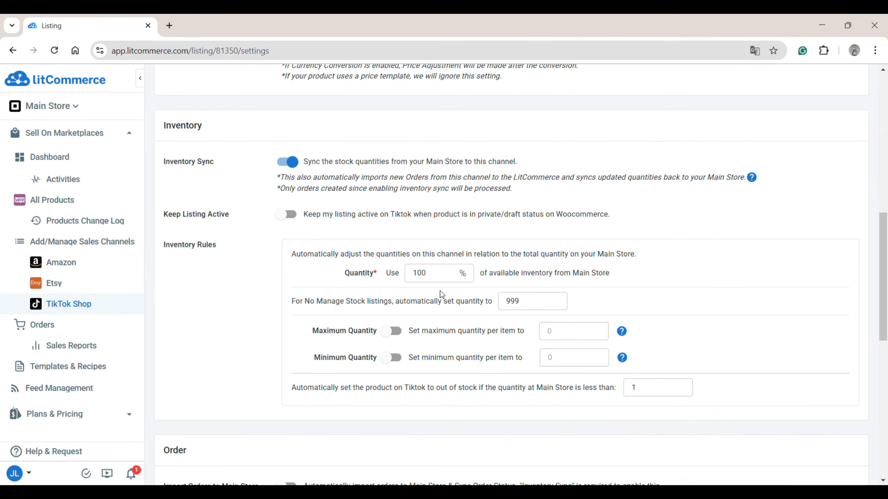
click(433, 278)
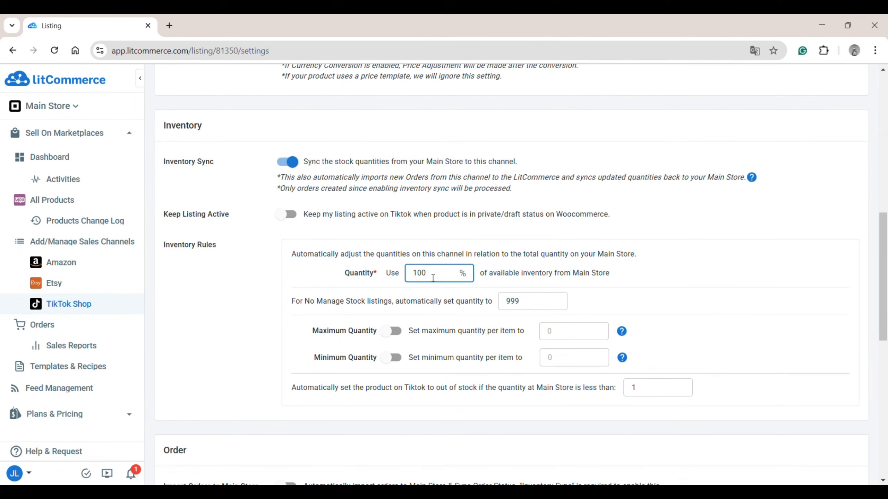
click(498, 278)
Enable the Maximum Quantity inventory rule and set the maximum quantity per item to 10.
click(392, 332)
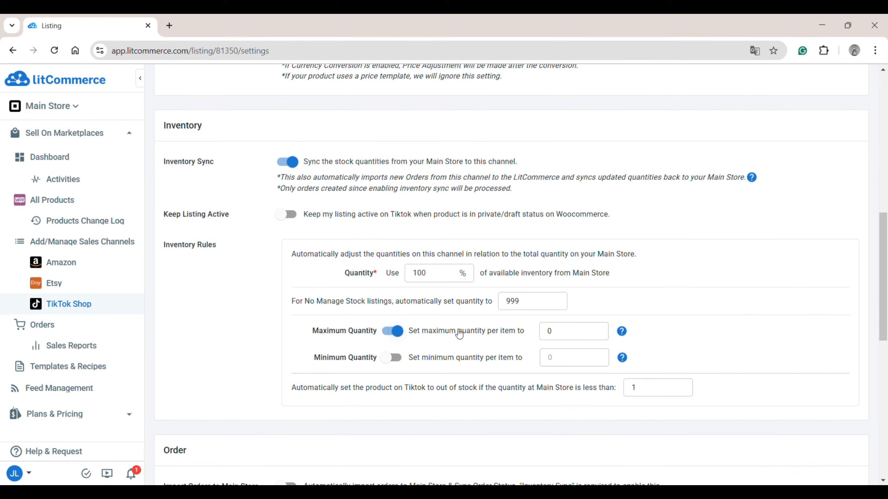
click(574, 330)
key(BackSpace)
text(1)
click(639, 333)
Enable Import Orders to Main Store for the TikTok Shop channel and save the channel settings.
scroll(641, 333, down, 5)
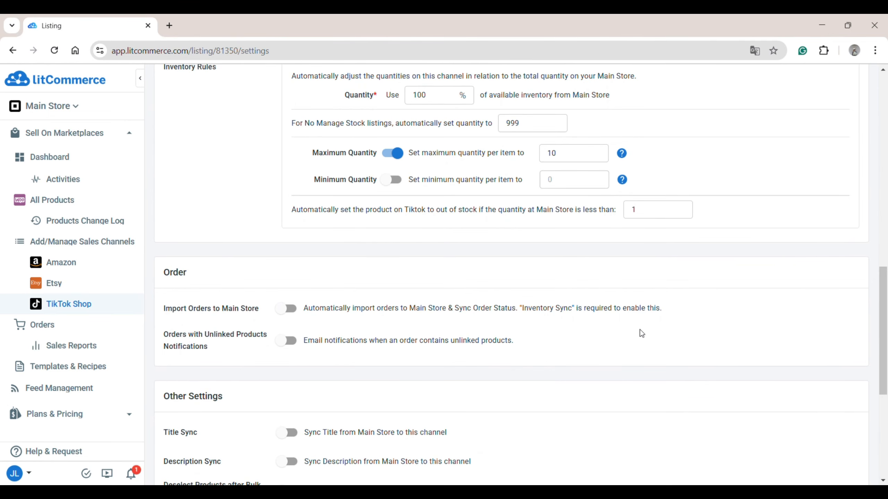
click(291, 311)
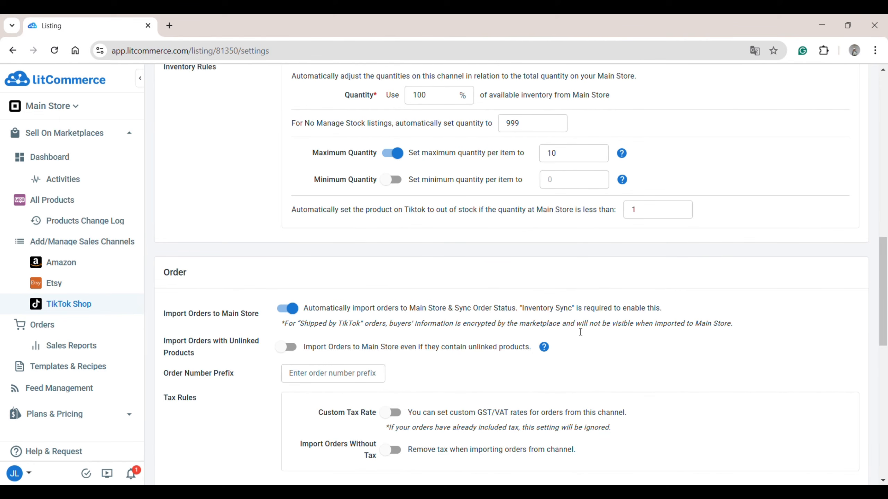
scroll(580, 332, down, 12)
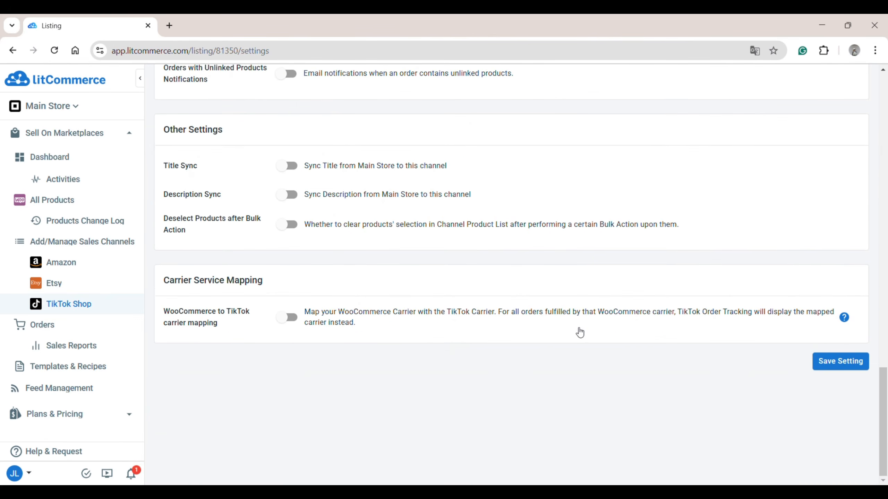
click(833, 363)
Open the Add New Channel page from the sales channel integrations to view the available marketplaces.
click(110, 247)
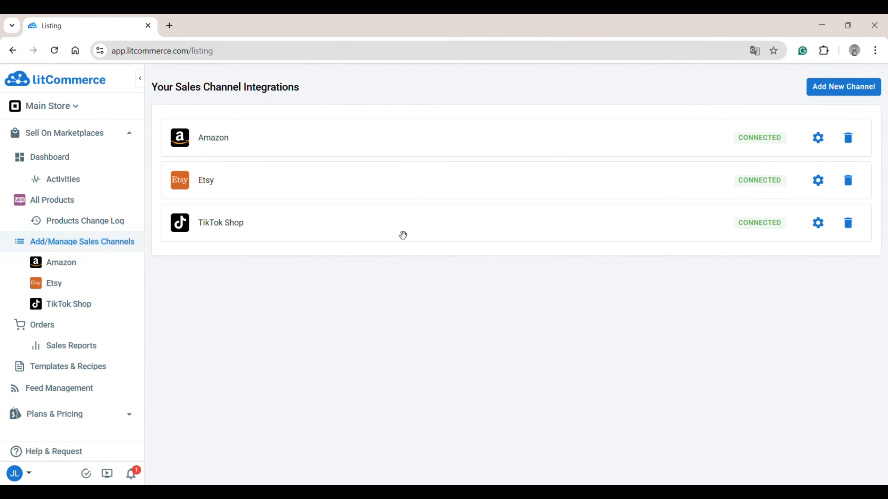
click(818, 92)
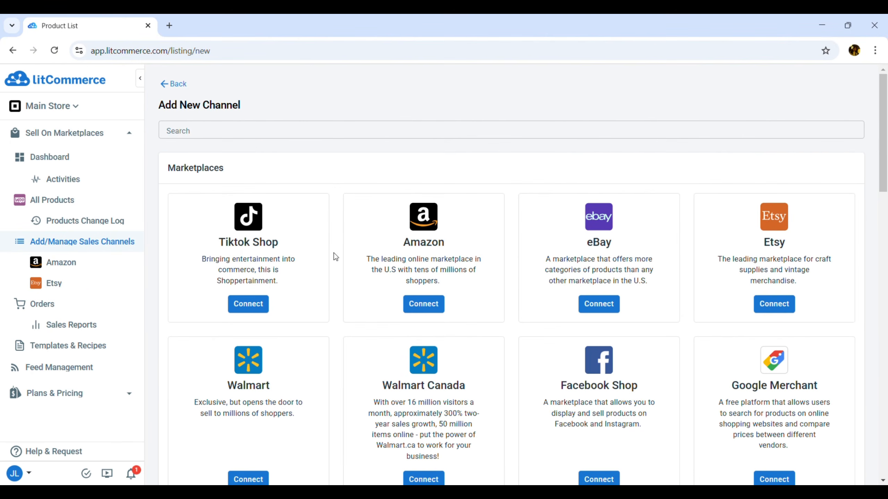